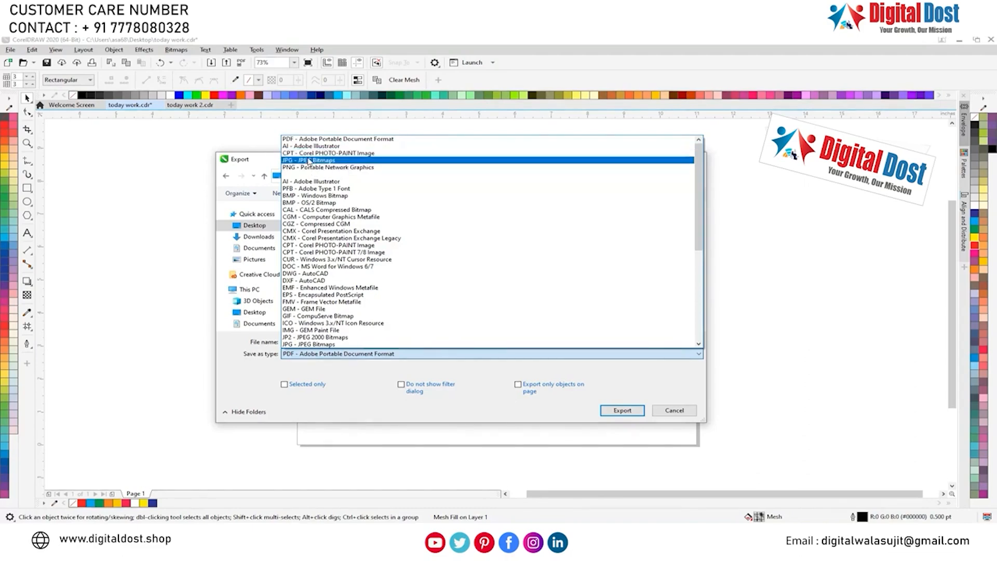
Start exporting the drawing to the Desktop as a JPG - JPEG Bitmaps file named today work.
left_click(309, 161)
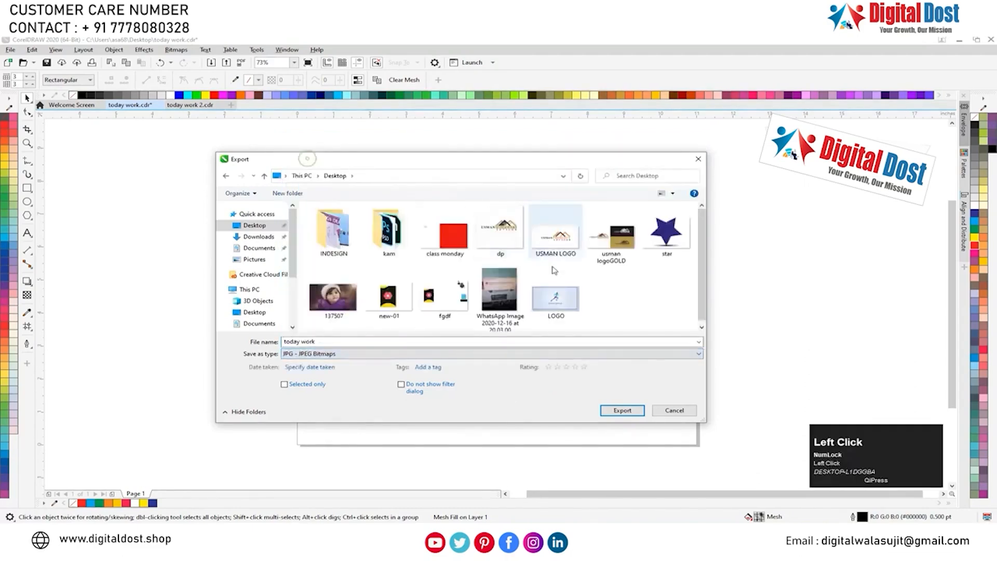
double_click(307, 342)
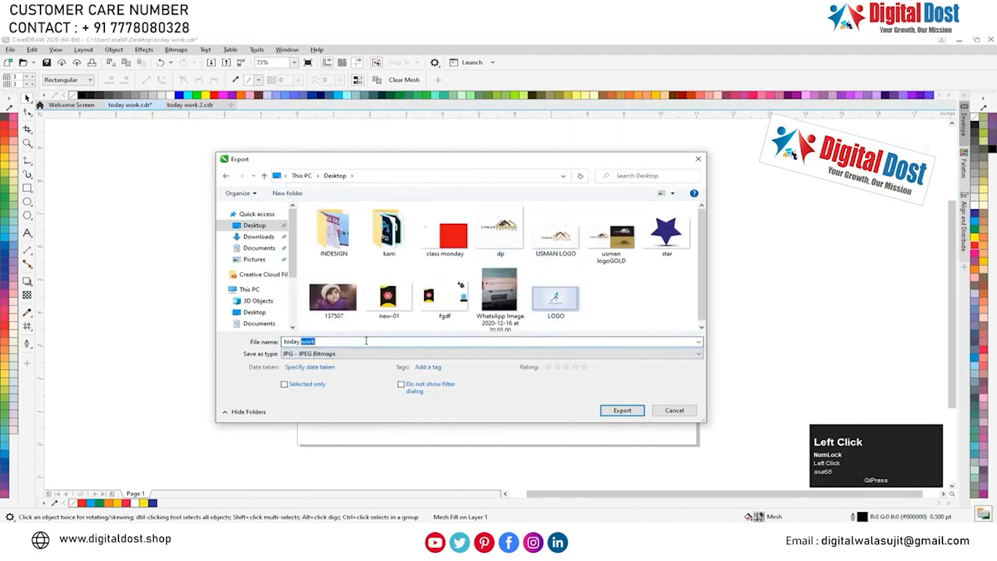
left_click(626, 416)
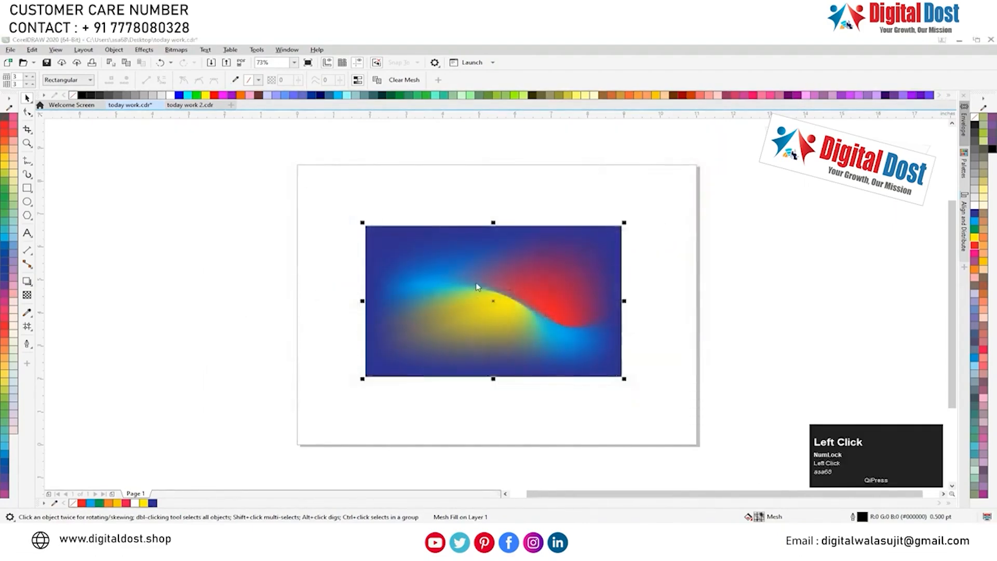
left_click_drag(465, 160, 398, 169)
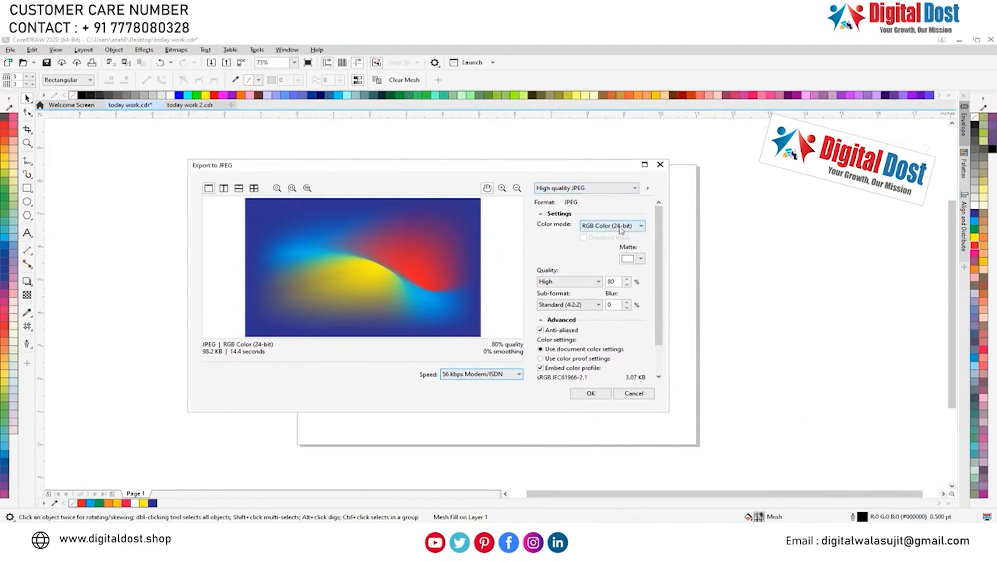
Set the JPEG export to RGB Color (24-bit) mode and Highest quality.
left_click(658, 228)
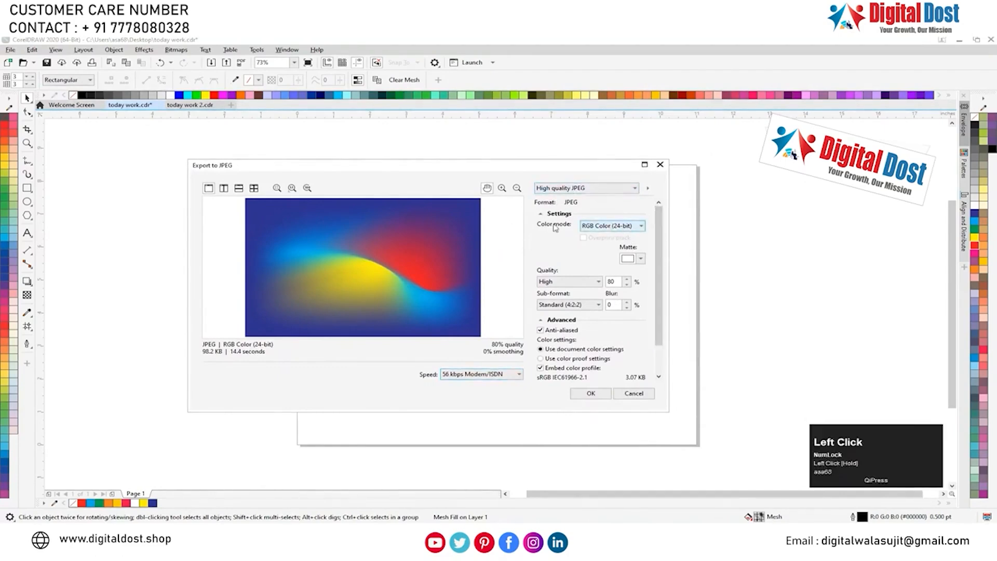
left_click(605, 227)
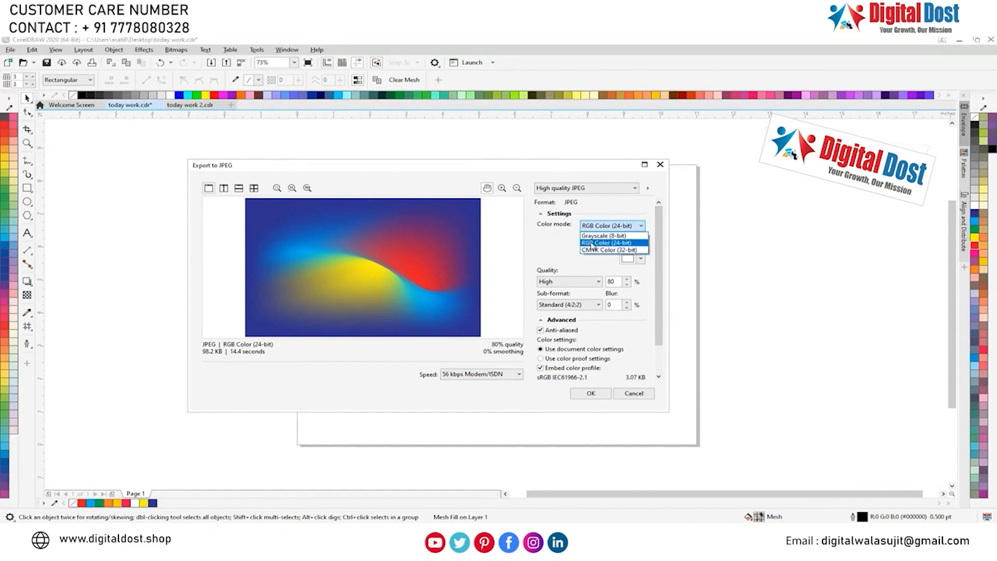
left_click(592, 243)
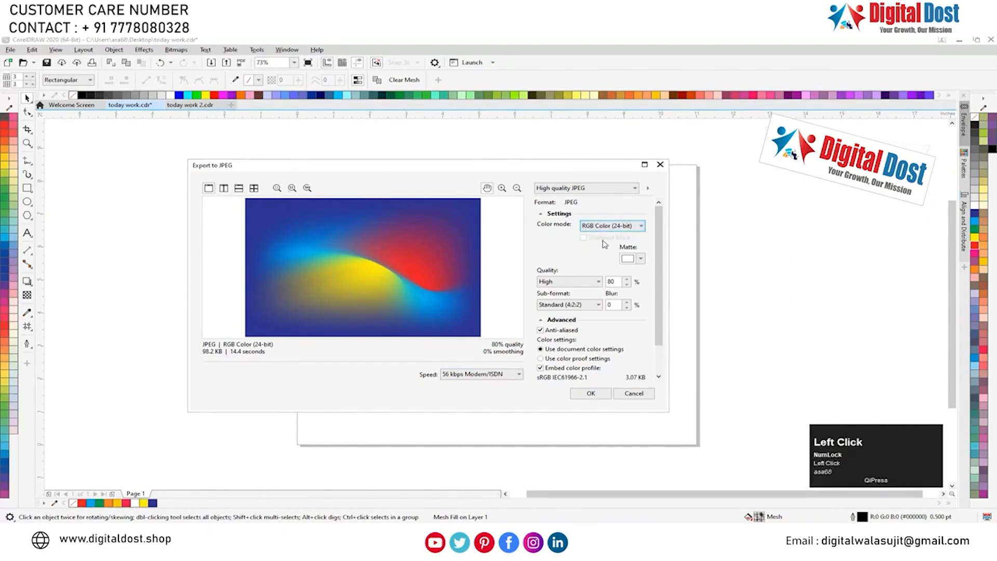
left_click(567, 282)
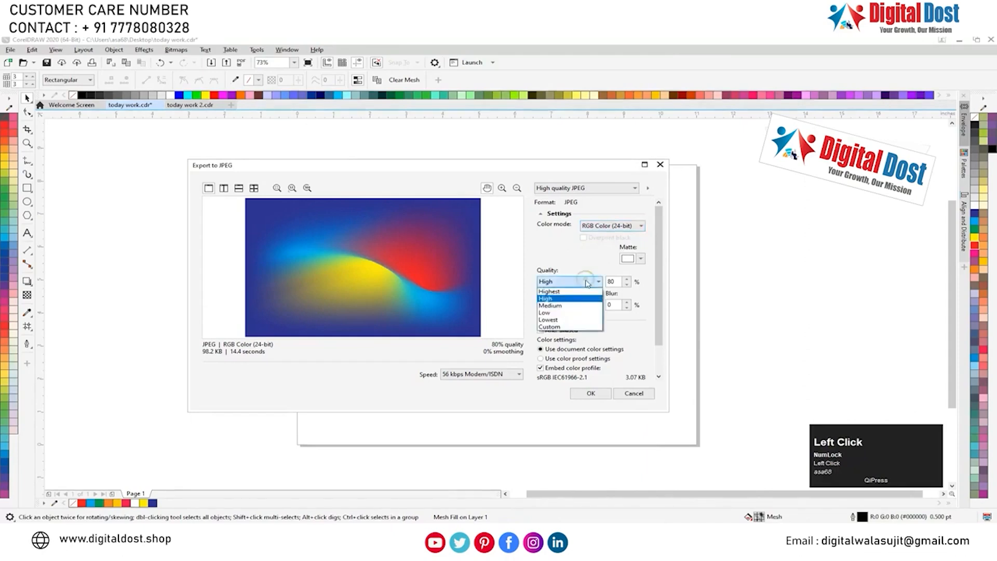
left_click(560, 292)
Set the JPEG export resolution to 600 in the transformation settings.
scroll(606, 351, "down", 3)
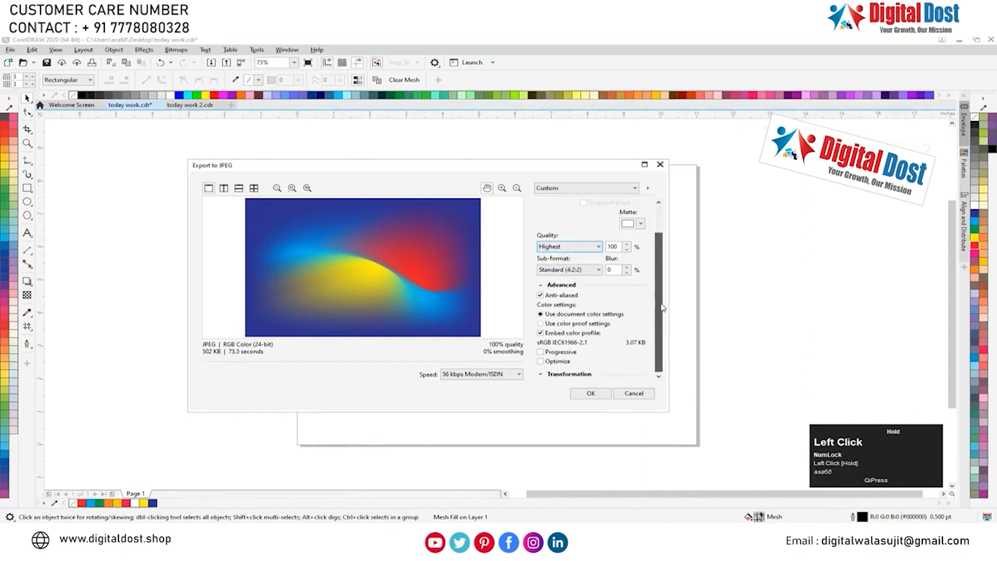
left_click(543, 376)
left_click_drag(655, 306, 658, 360)
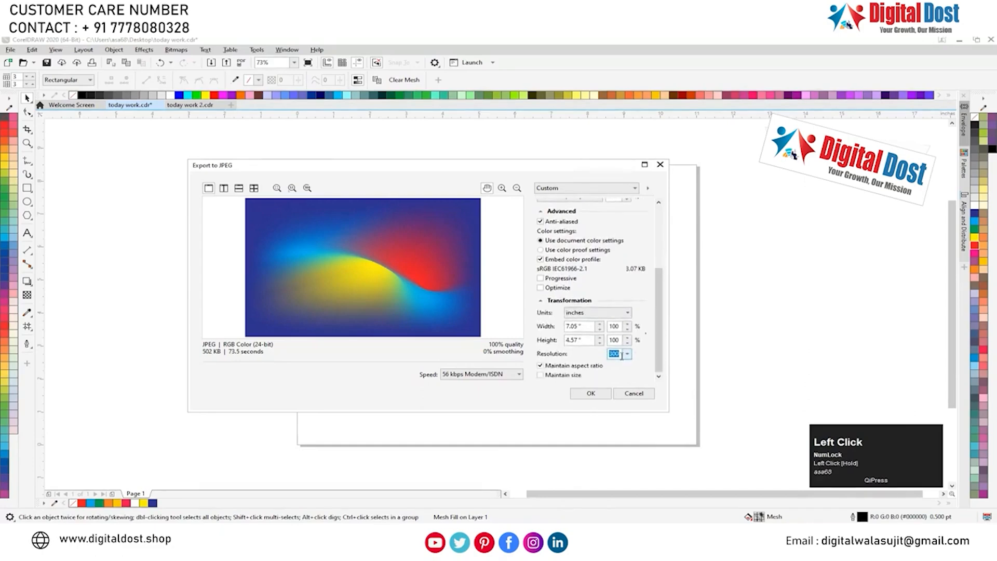
left_click_drag(620, 354, 285, 352)
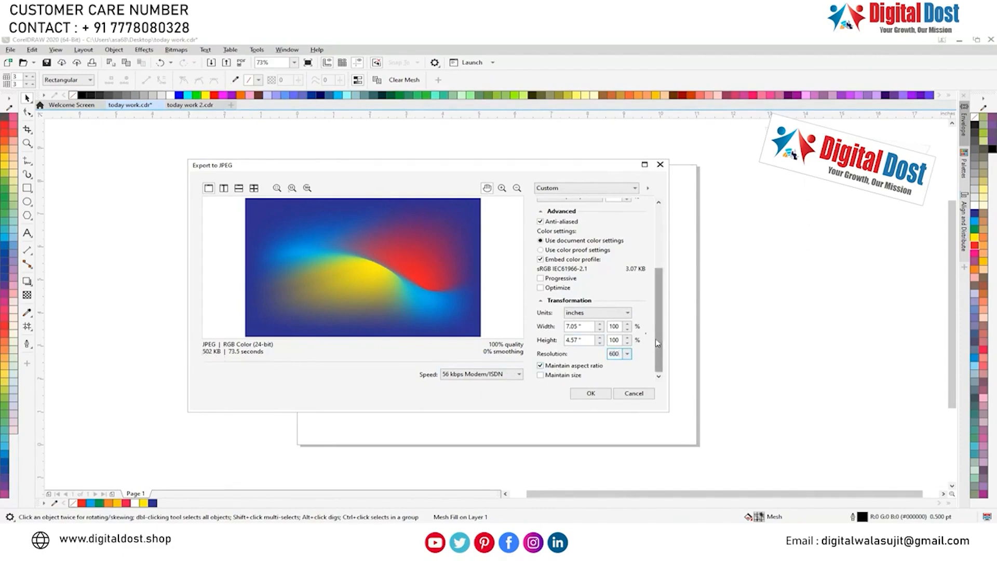
Recheck the color mode and quality settings, finish the JPEG export and deselect the artwork.
left_click_drag(663, 345, 652, 294)
left_click(571, 259)
left_click(573, 259)
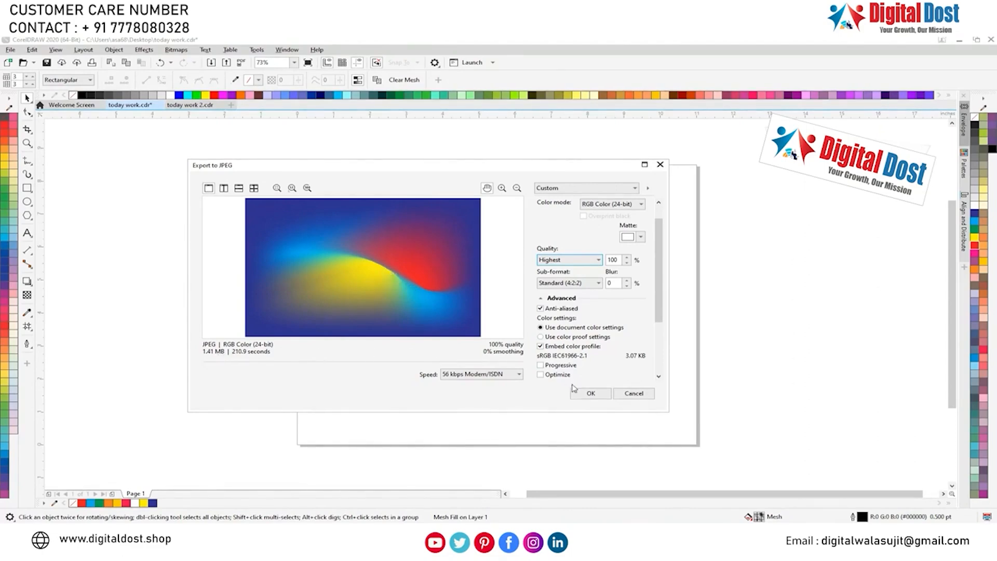
left_click(590, 394)
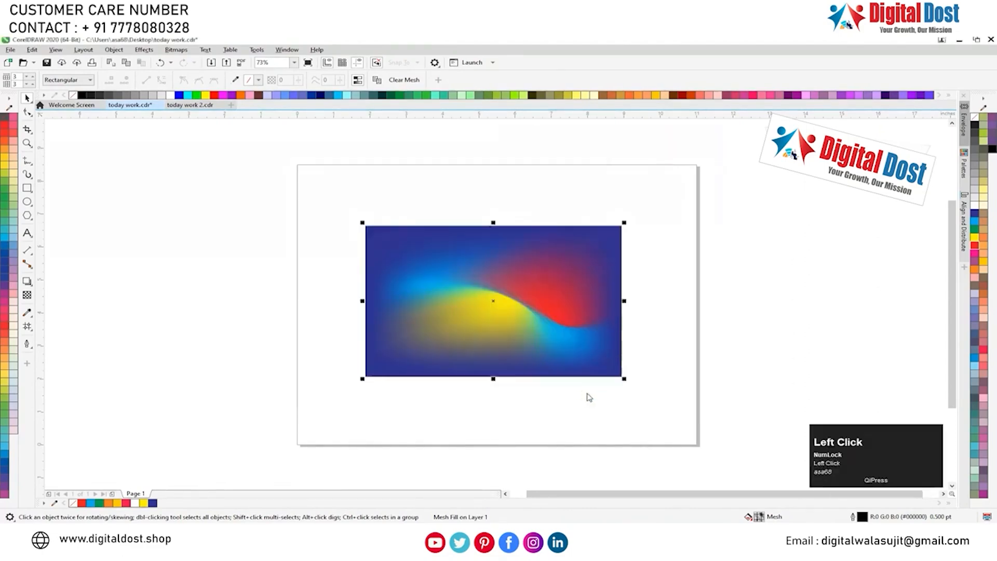
left_click(633, 295)
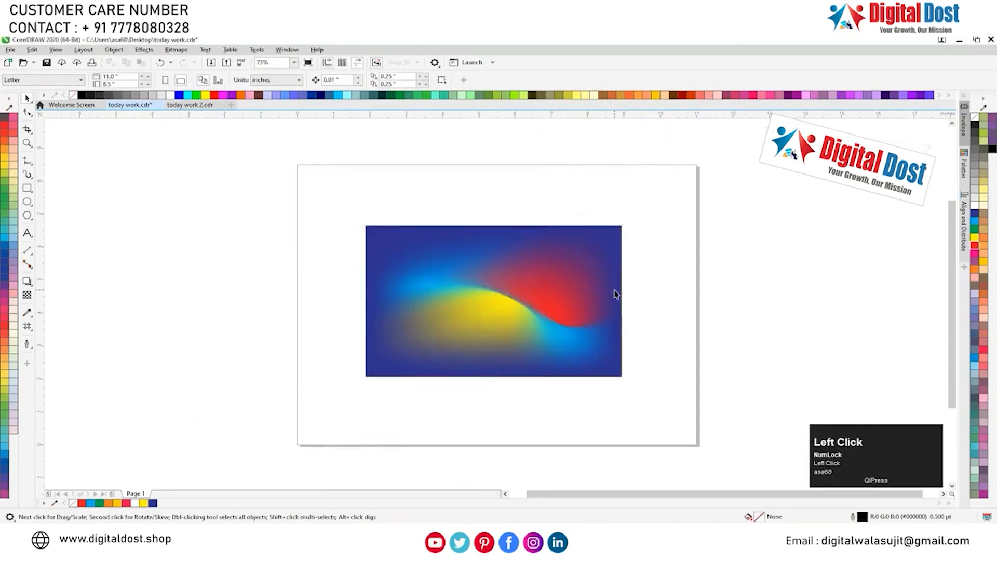
Switch to the desktop and open the exported today work image in Photos.
left_click(959, 40)
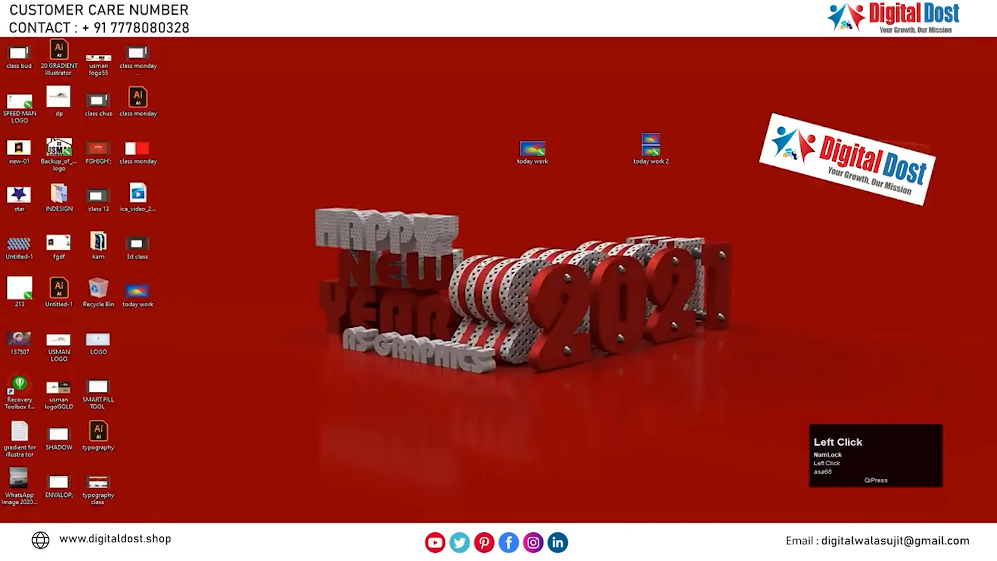
right_click(132, 294)
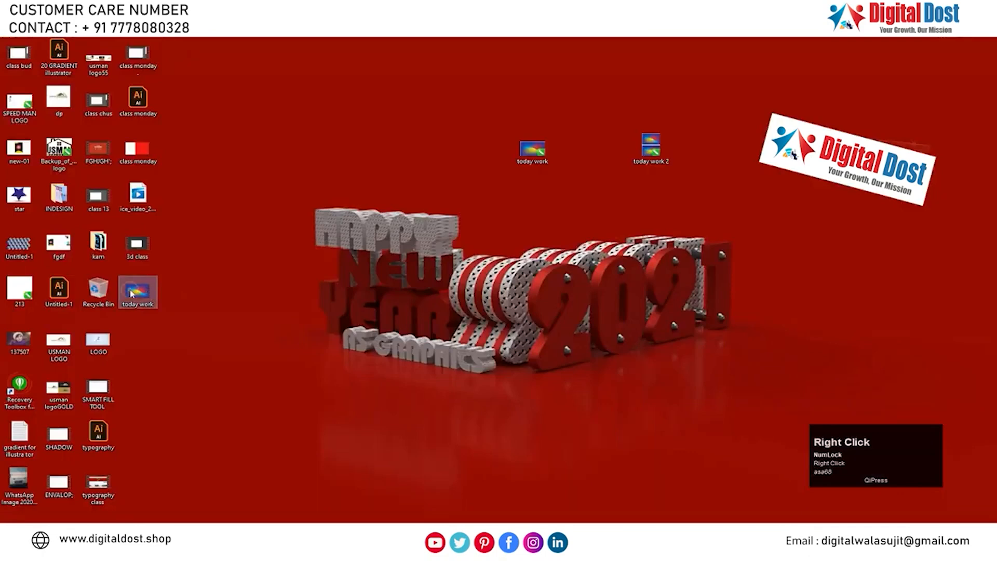
left_click(155, 227)
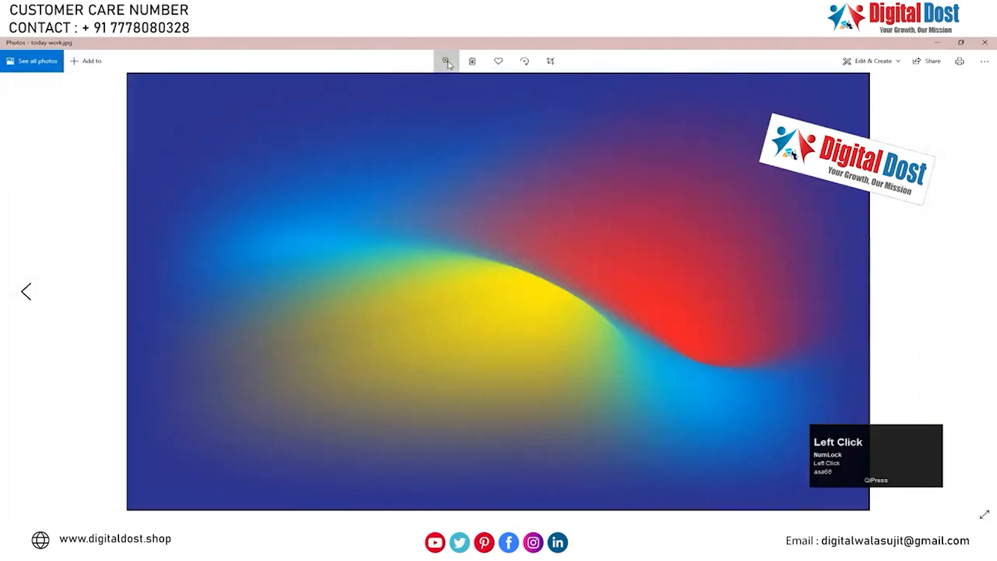
Inspect the gradient detail of the exported image up close and close the photo viewer.
left_click(446, 62)
left_click_drag(401, 90, 413, 85)
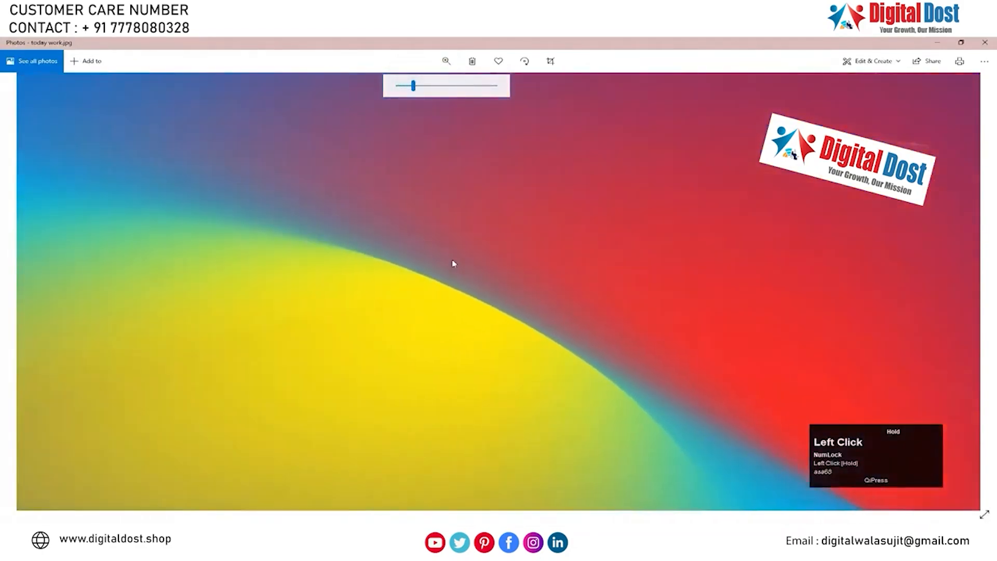
left_click_drag(451, 264, 657, 356)
scroll(537, 272, "up", 2)
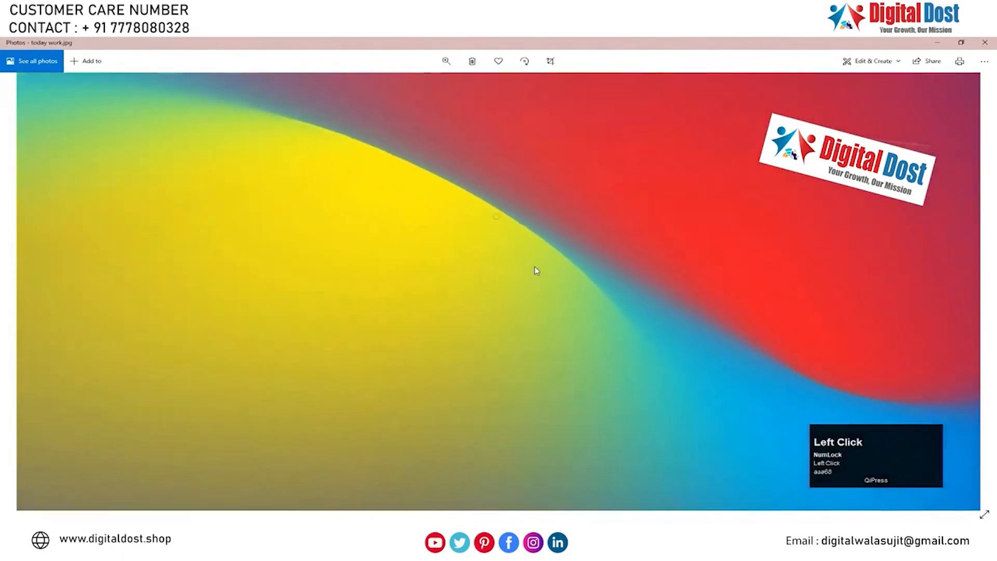
left_click(446, 61)
left_click_drag(414, 85, 401, 89)
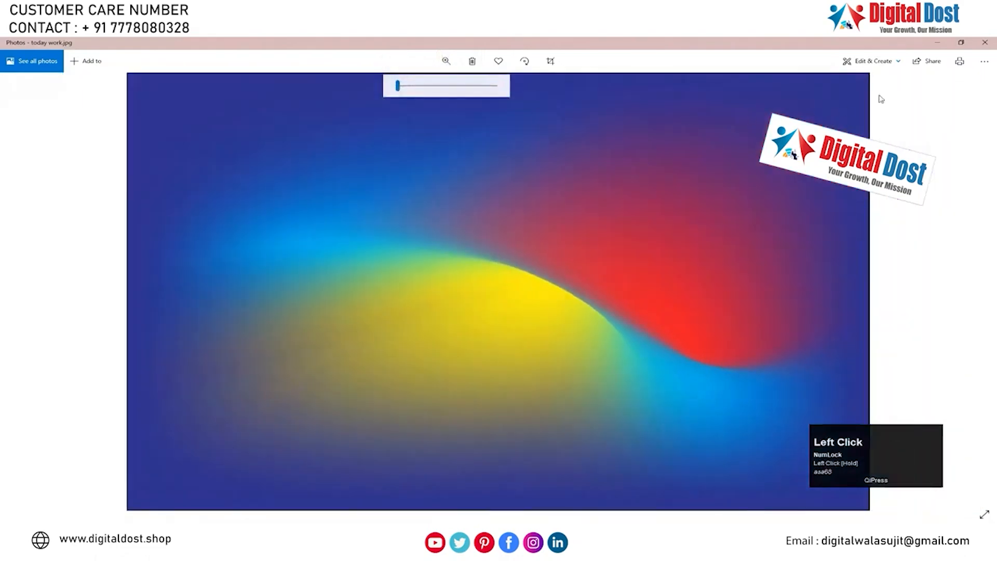
left_click(985, 42)
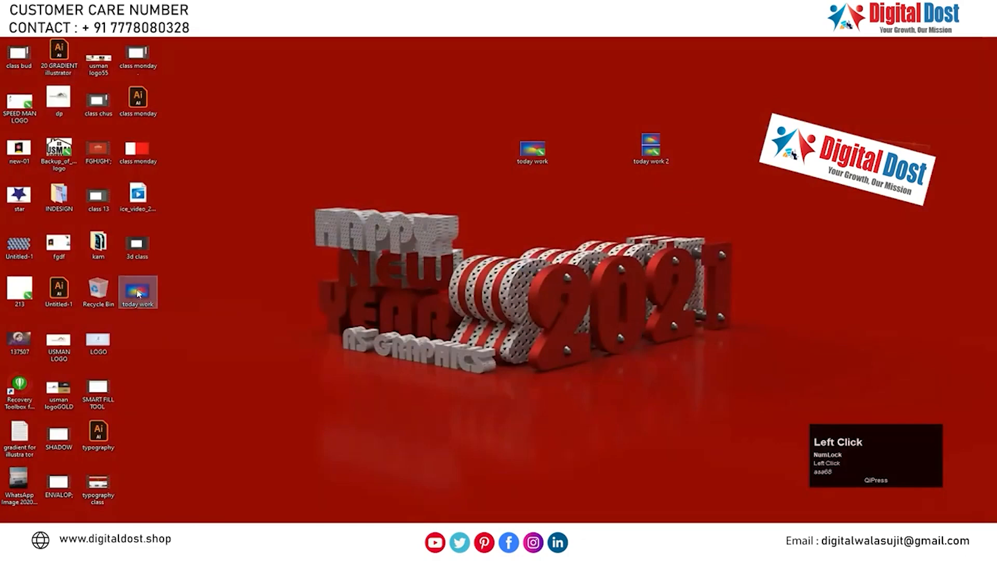
Switch back to today work.cdr in CorelDRAW and start another export.
left_click(288, 304)
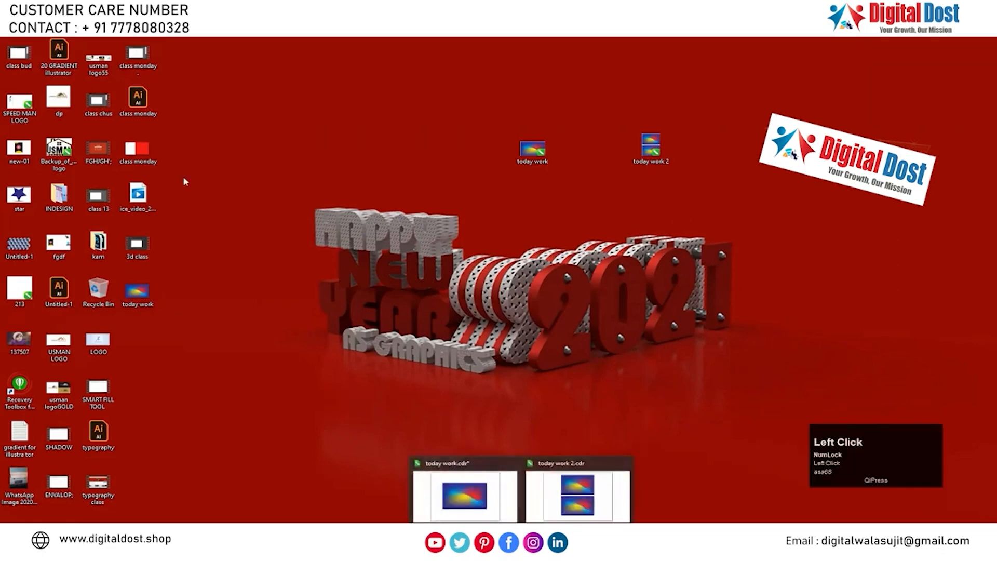
left_click(487, 489)
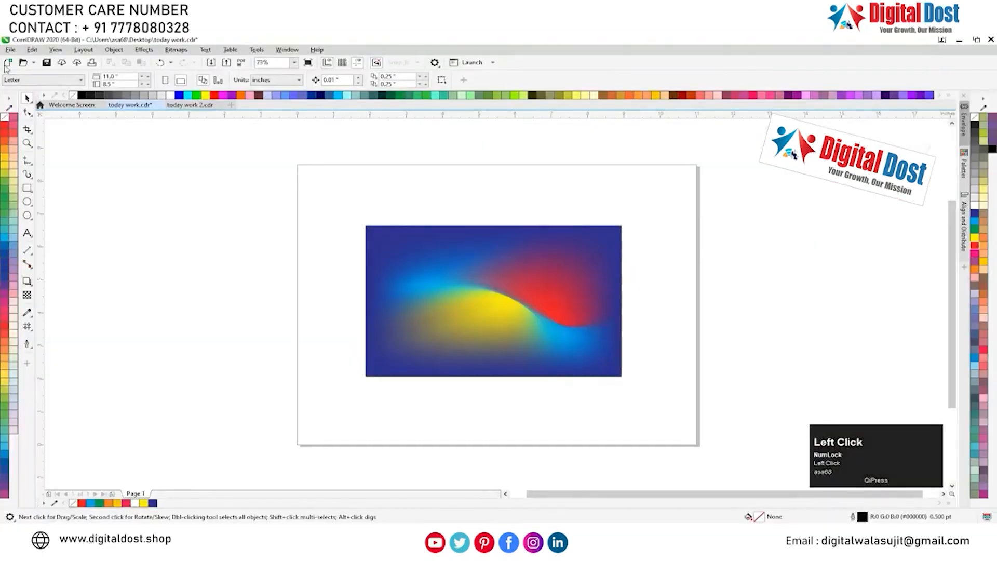
left_click(10, 50)
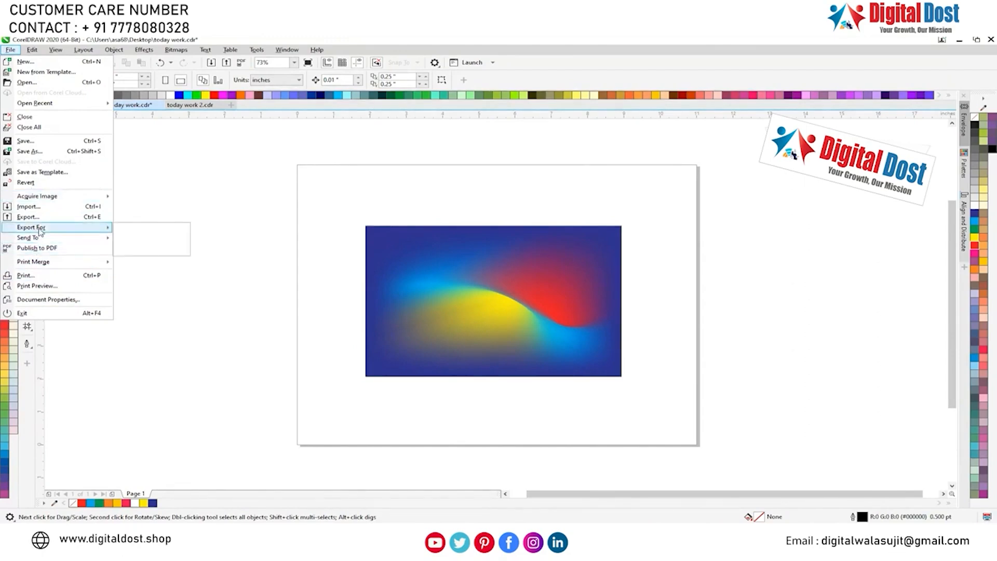
left_click(101, 221)
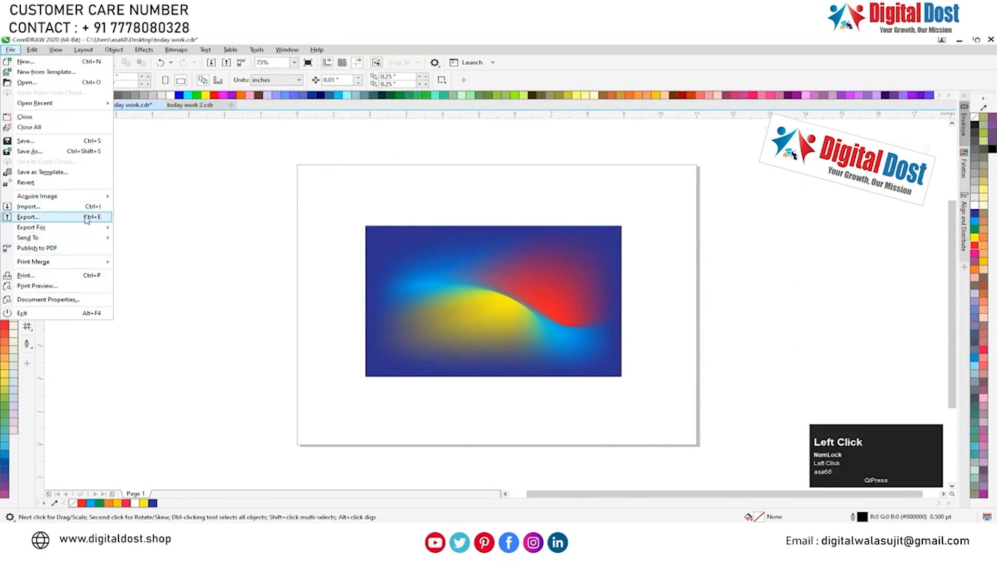
Choose PDF - Adobe Portable Document Format as the export type, keep the file name today work and proceed to the PDF settings.
left_click(325, 353)
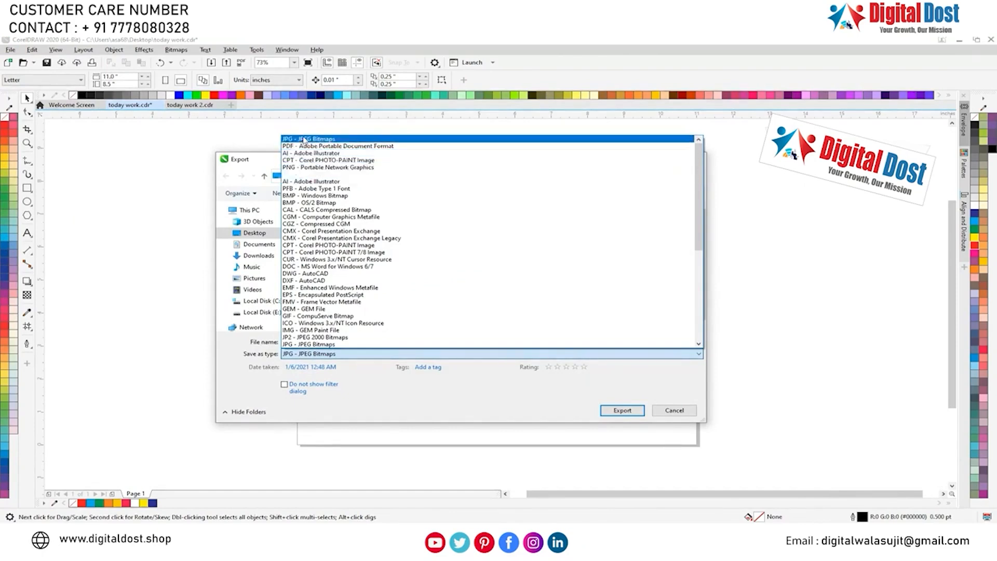
left_click(305, 146)
left_click(324, 341)
left_click(326, 340)
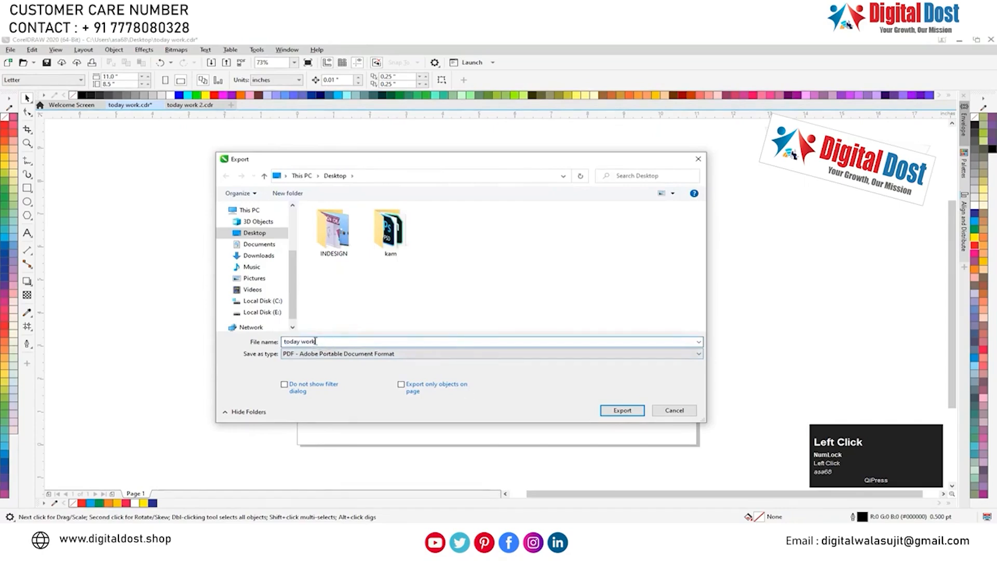
left_click(626, 409)
Complete the PDF export of the current document with the Document Distribution preset and Acrobat DC compatibility.
left_click_drag(401, 180, 478, 165)
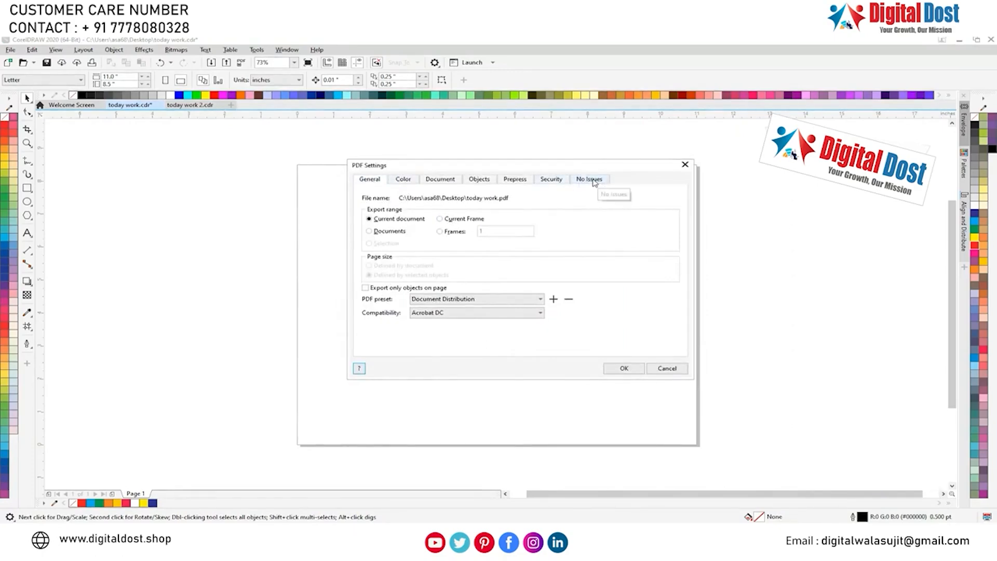
left_click_drag(508, 165, 735, 165)
left_click(845, 371)
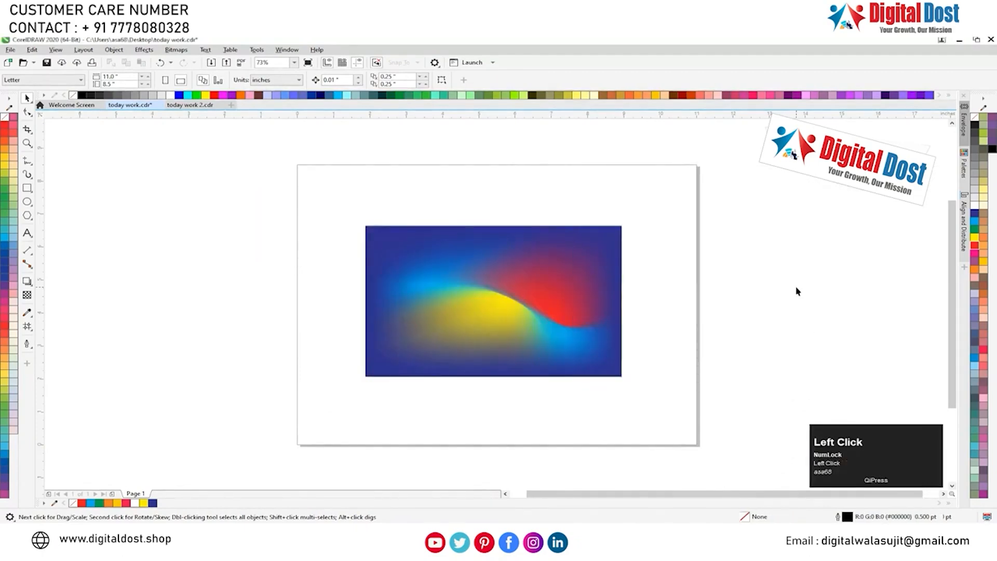
Go to the desktop and move the exported today work PDF to an empty area below the wallpaper lettering.
left_click(958, 40)
left_click_drag(138, 337, 496, 436)
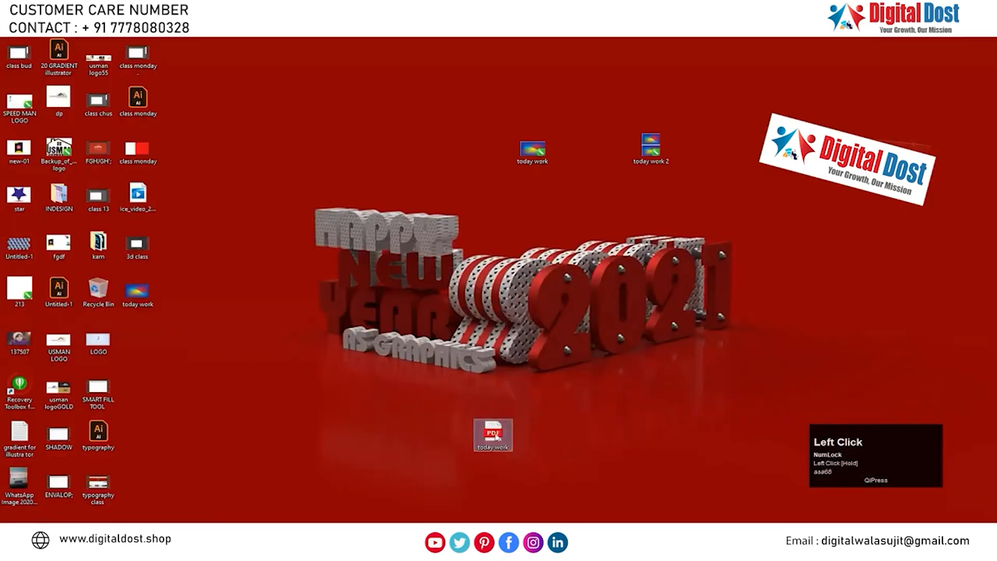
Close the WhatsApp tab in the web browser and return to the desktop.
left_click(523, 251)
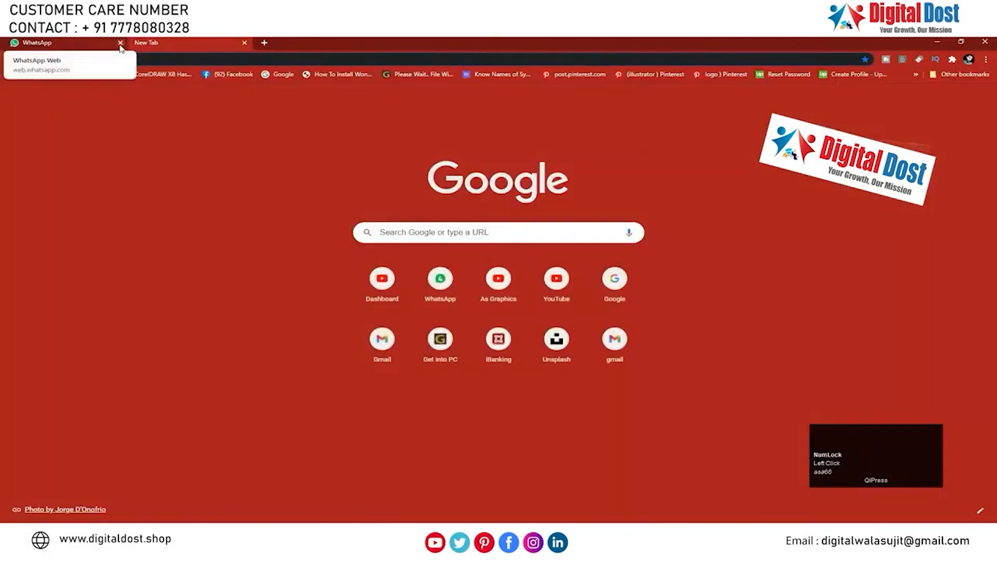
left_click(120, 43)
left_click(986, 42)
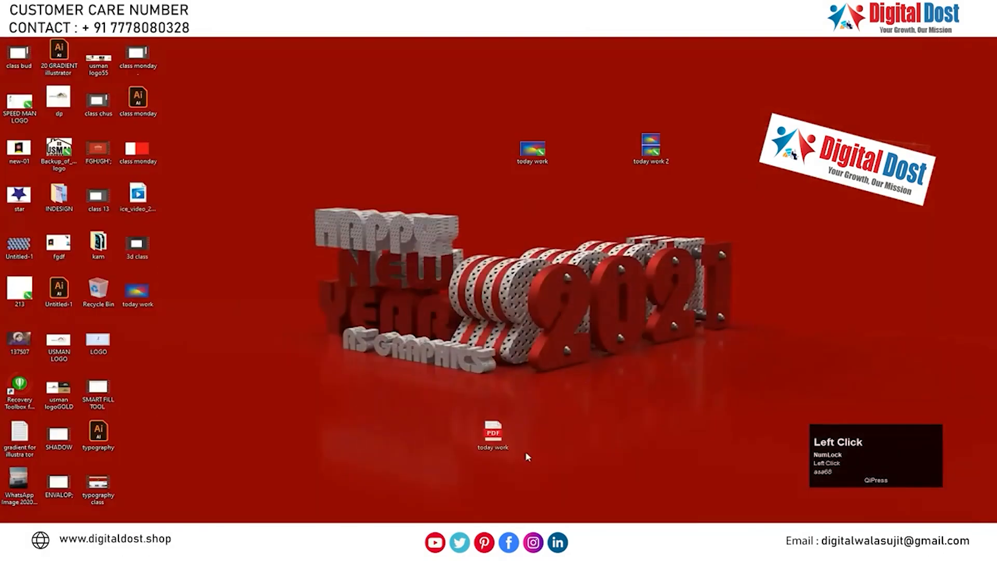
Open the exported today work PDF in the web browser and view its page.
left_click_drag(486, 441, 298, 38)
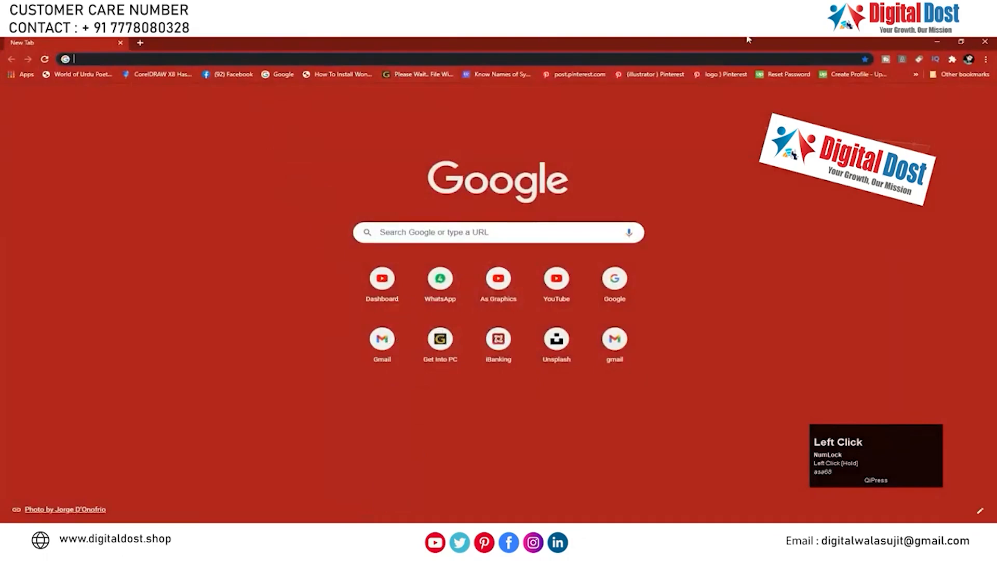
left_click_drag(920, 44, 922, 43)
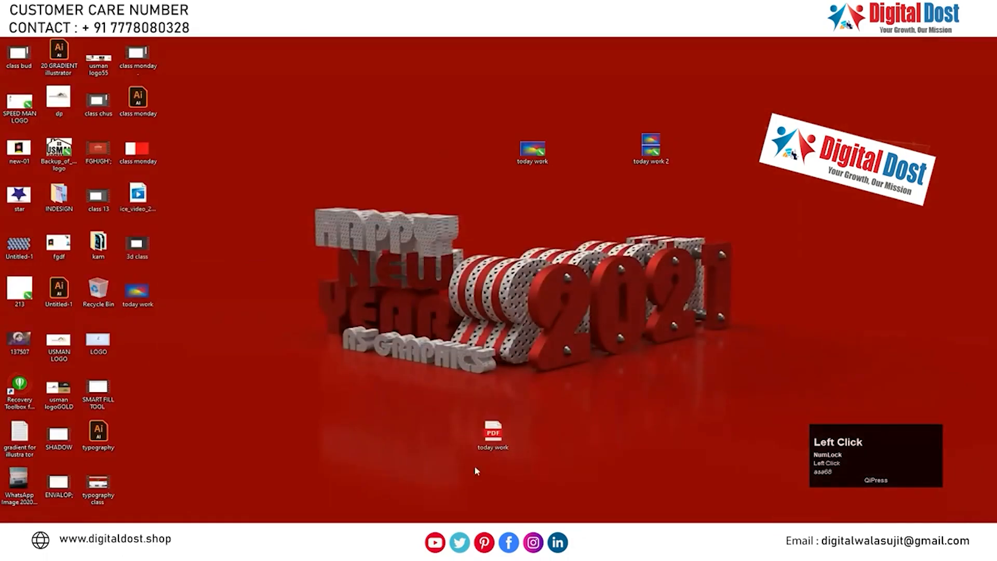
double_click(492, 435)
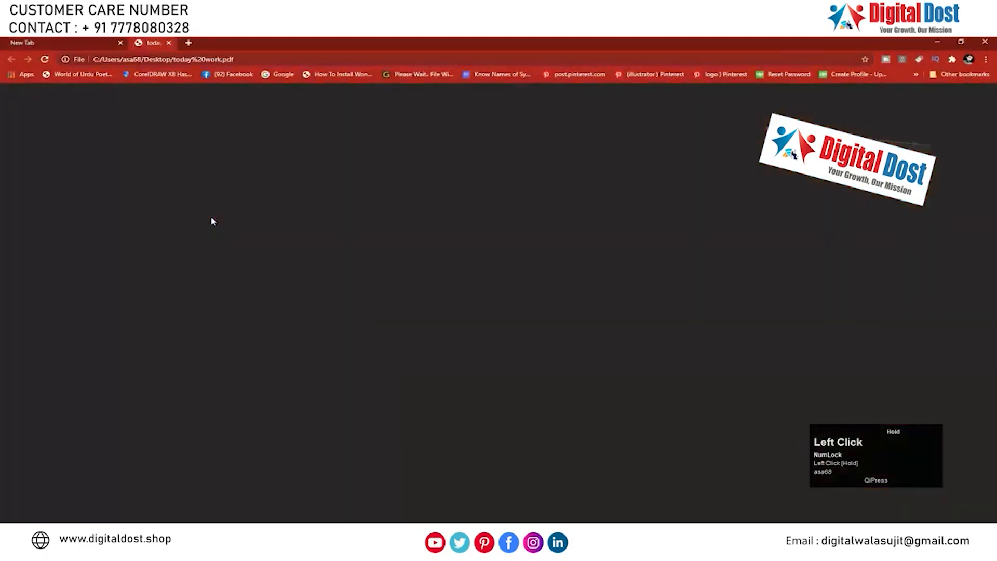
scroll(522, 273, "down", 1)
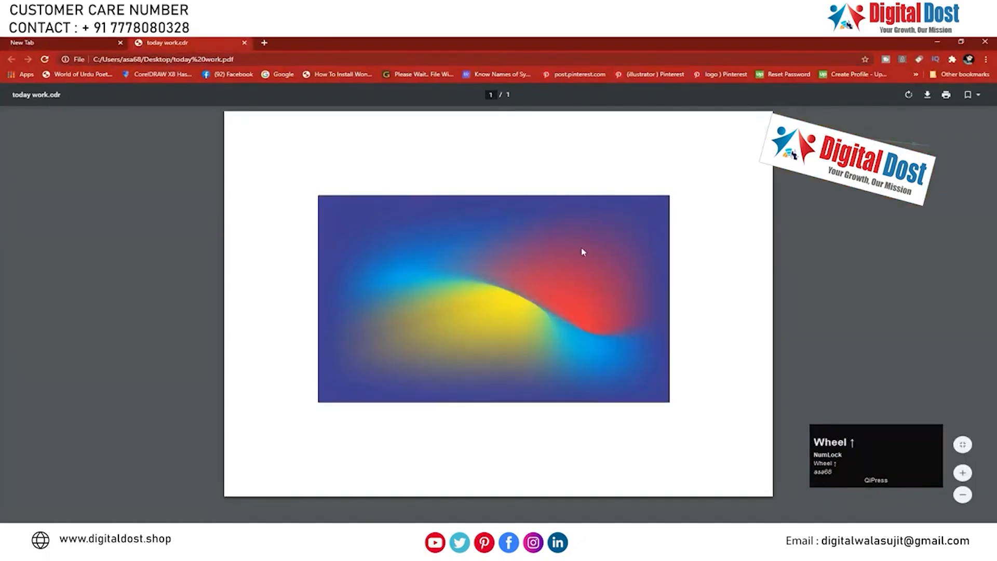